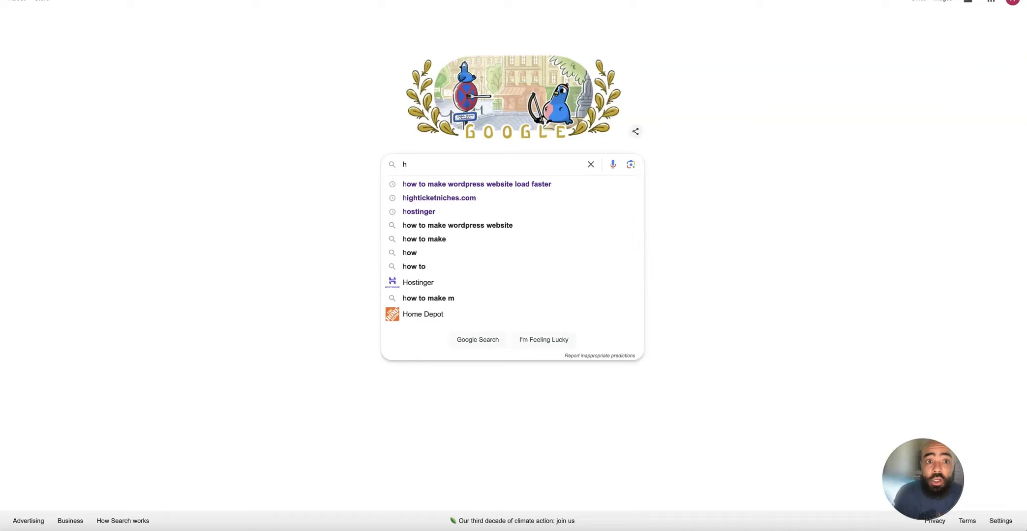
Search Google for "pingdom website speed test" in a new tab and open the Pingdom speed test page
left_click(433, 166)
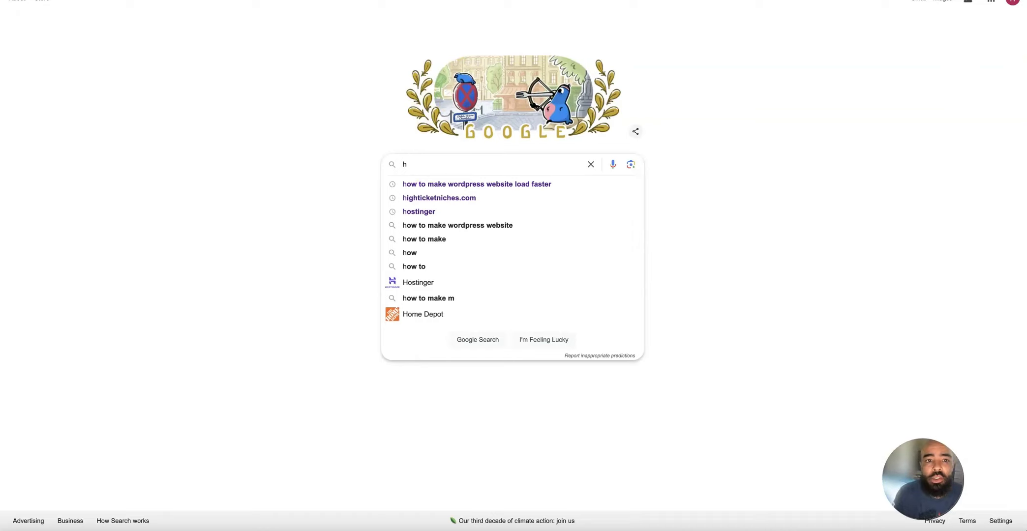
key("super+t")
left_click(409, 127)
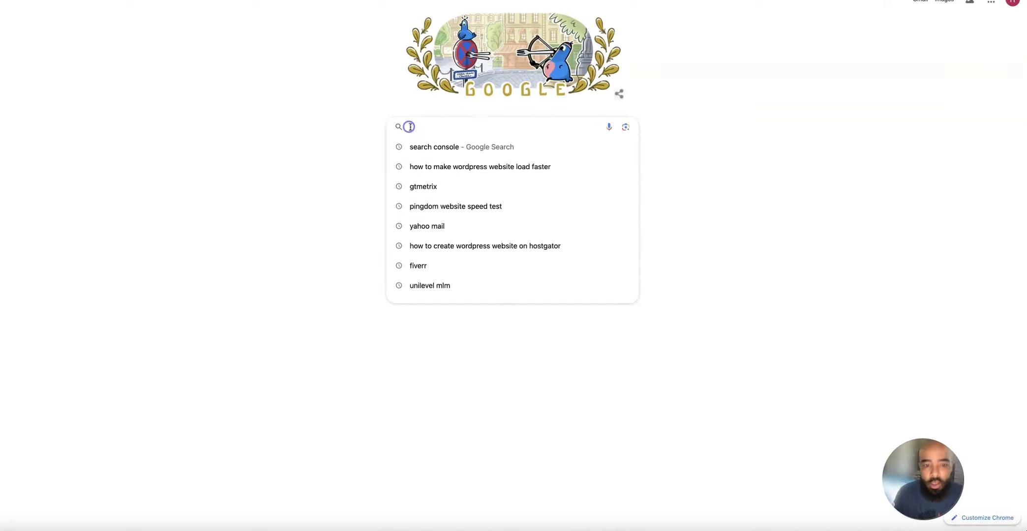
type("pind")
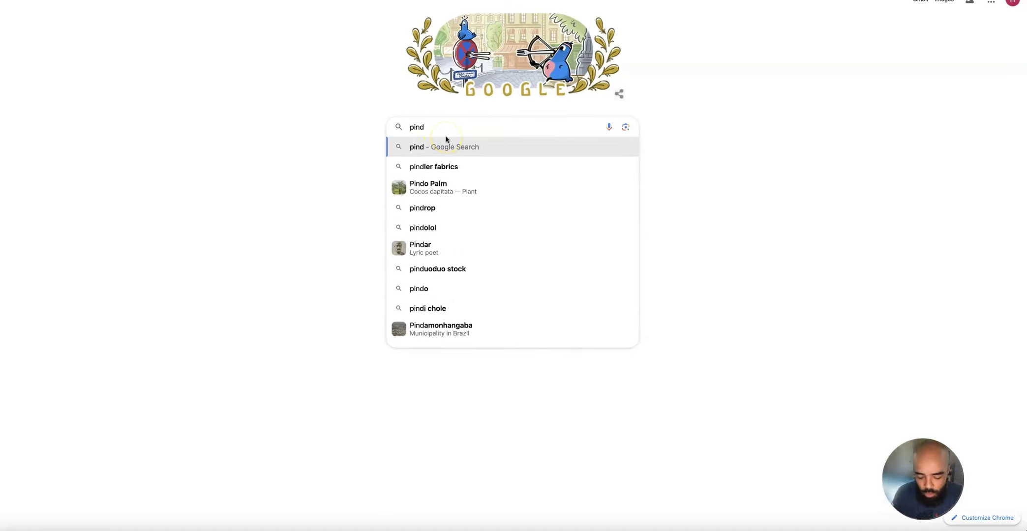
key("BackSpace")
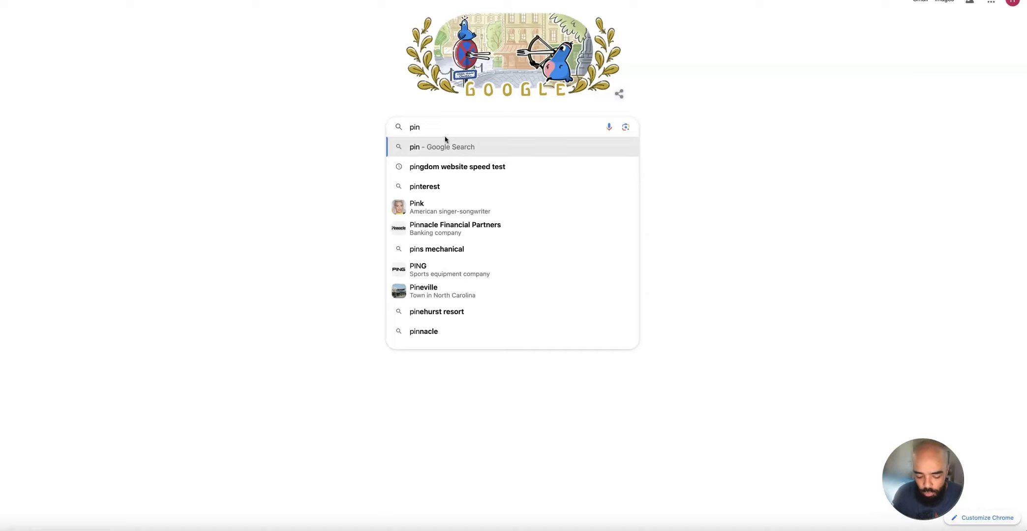
type("gdom")
left_click(450, 149)
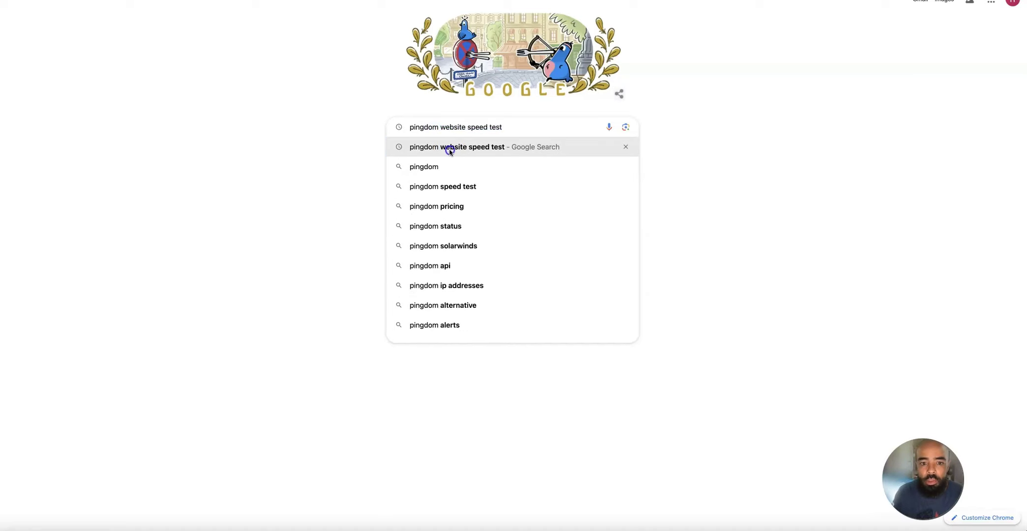
left_click(182, 79)
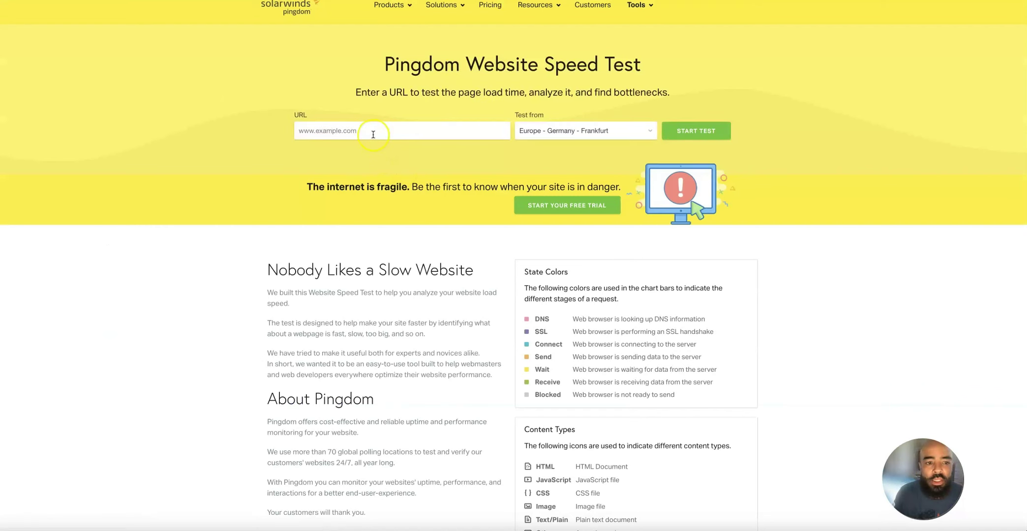
scroll(373, 134, "down", 1)
type("h")
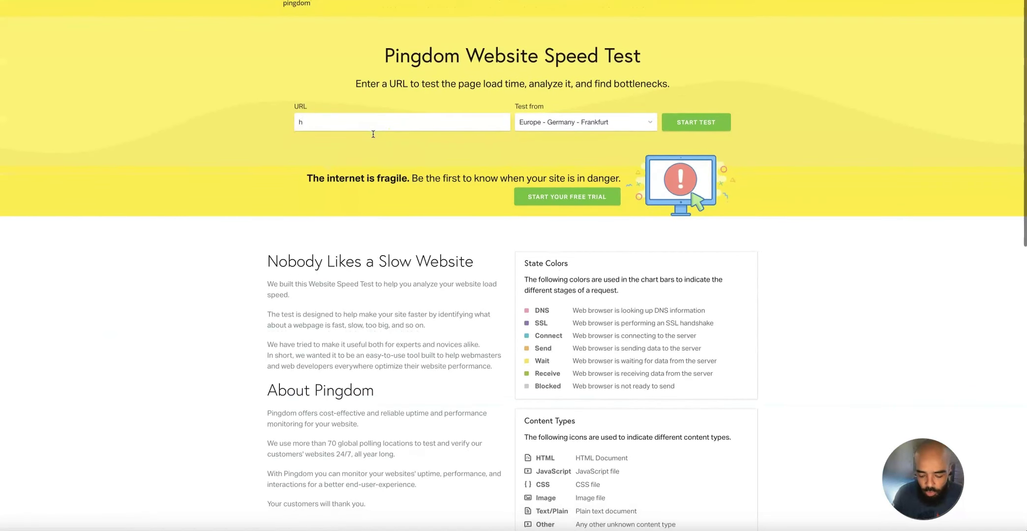
type("tt")
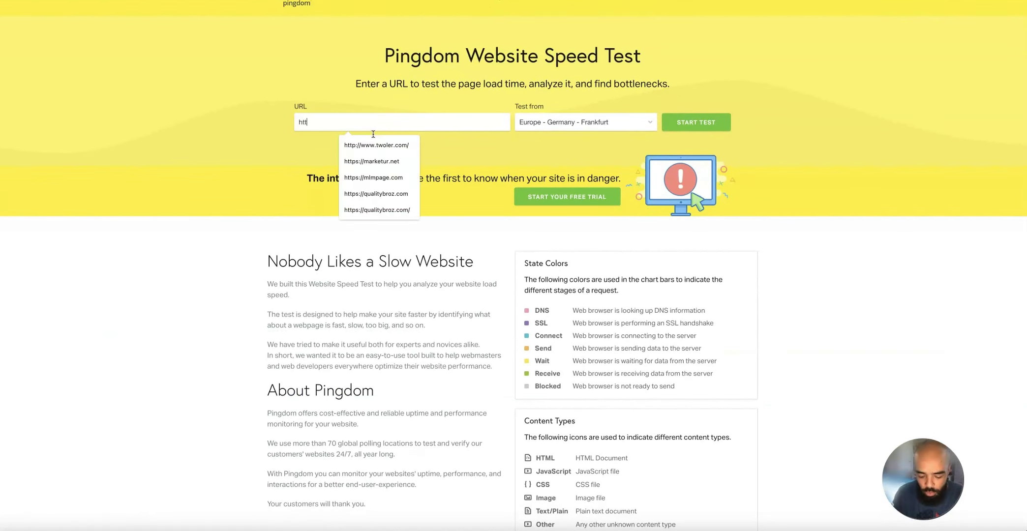
type("ps")
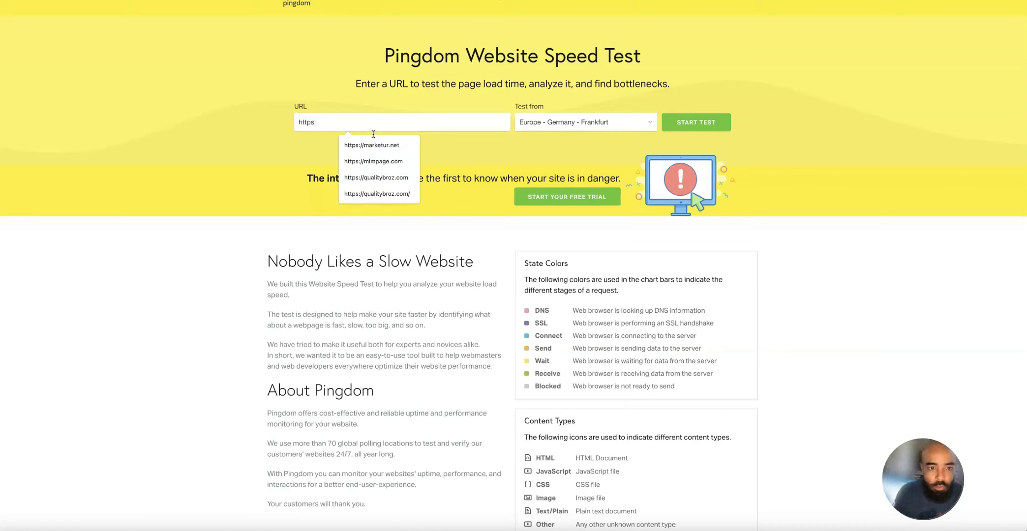
type(":")
left_click(381, 158)
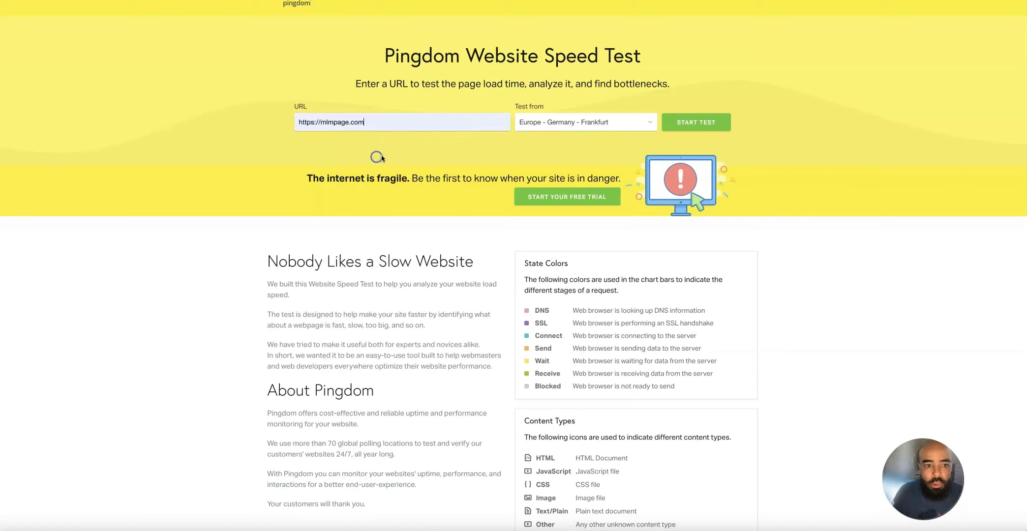
left_click(615, 128)
left_click(595, 202)
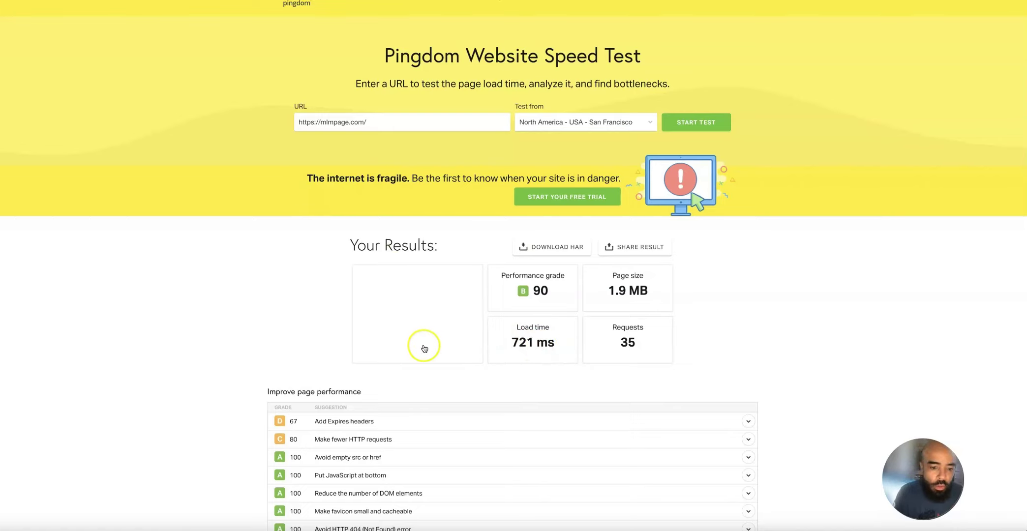
Rerun the speed test with the test location set to North America - USA - Washington D.C
left_click(626, 125)
left_click(576, 188)
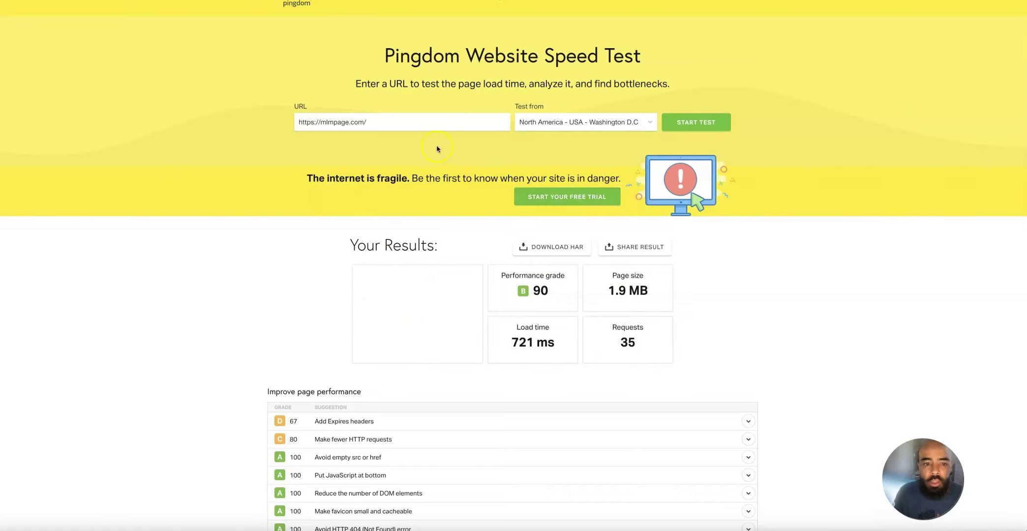
left_click(700, 125)
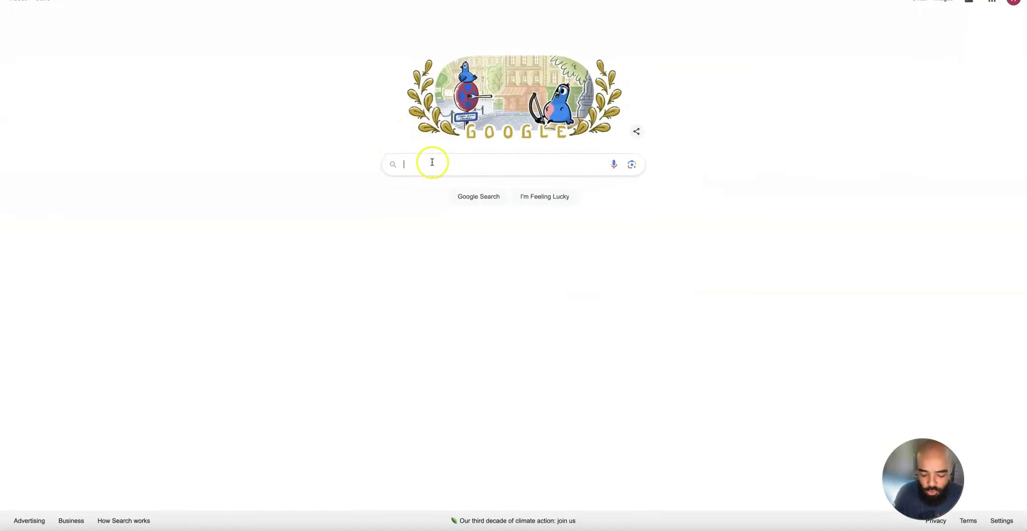
Search Google for gtmetrix and open the GTmetrix site
type("gt")
left_click(425, 185)
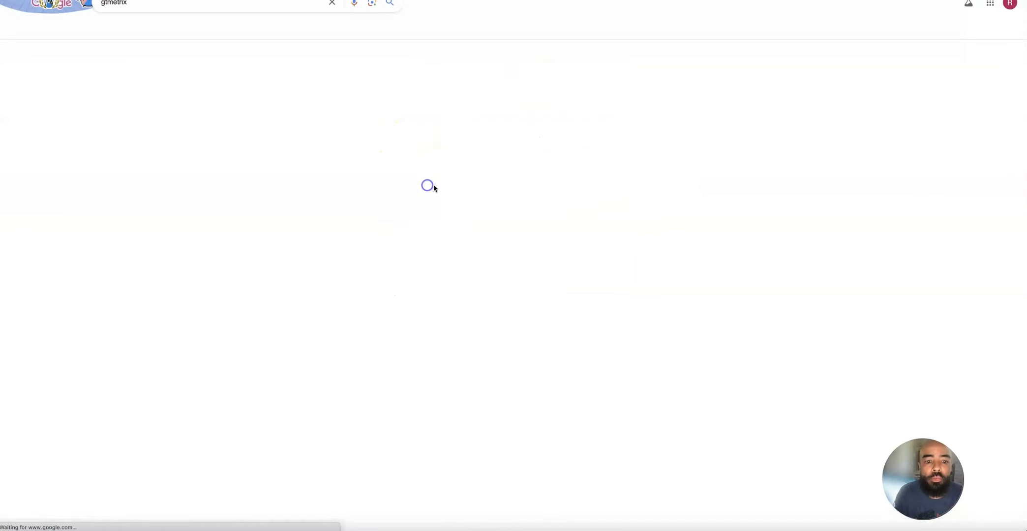
left_click(207, 85)
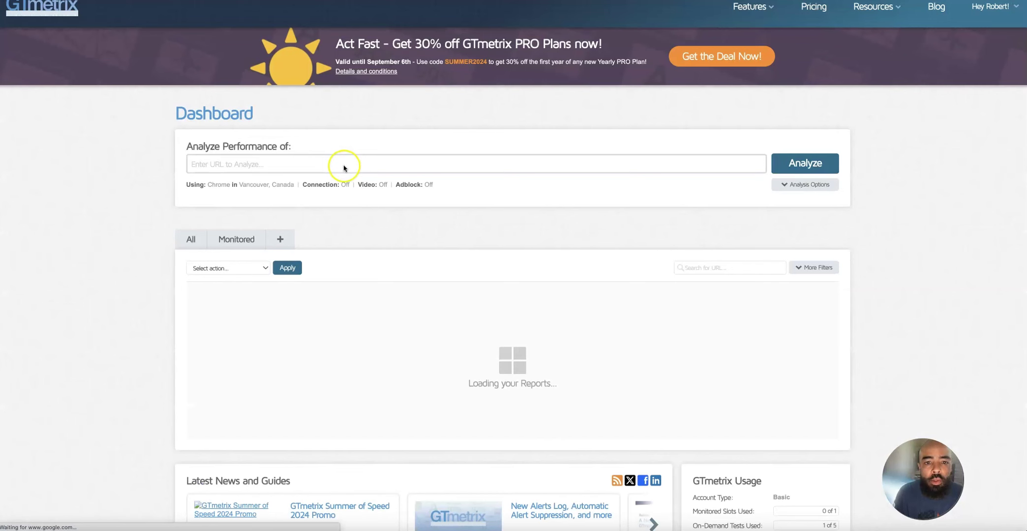
left_click(252, 163)
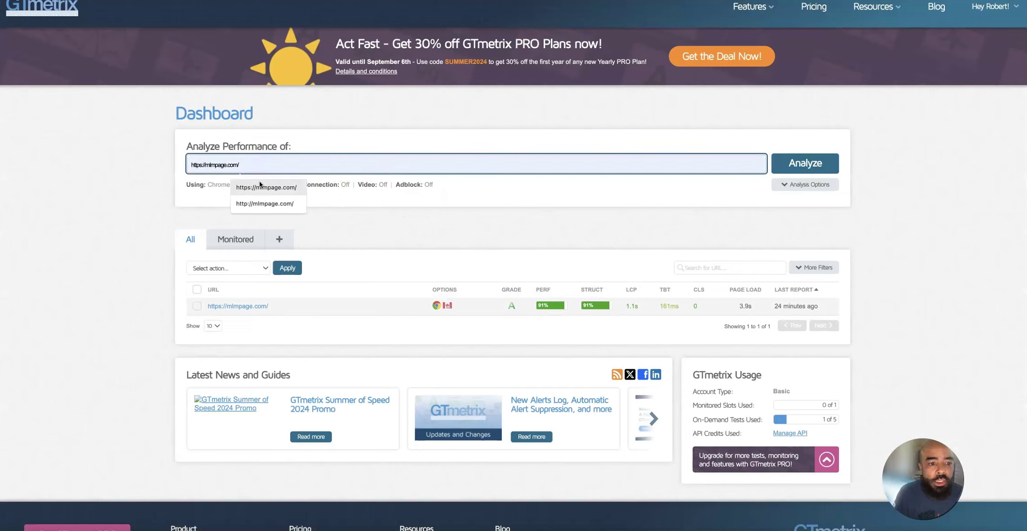
left_click(261, 188)
left_click(804, 161)
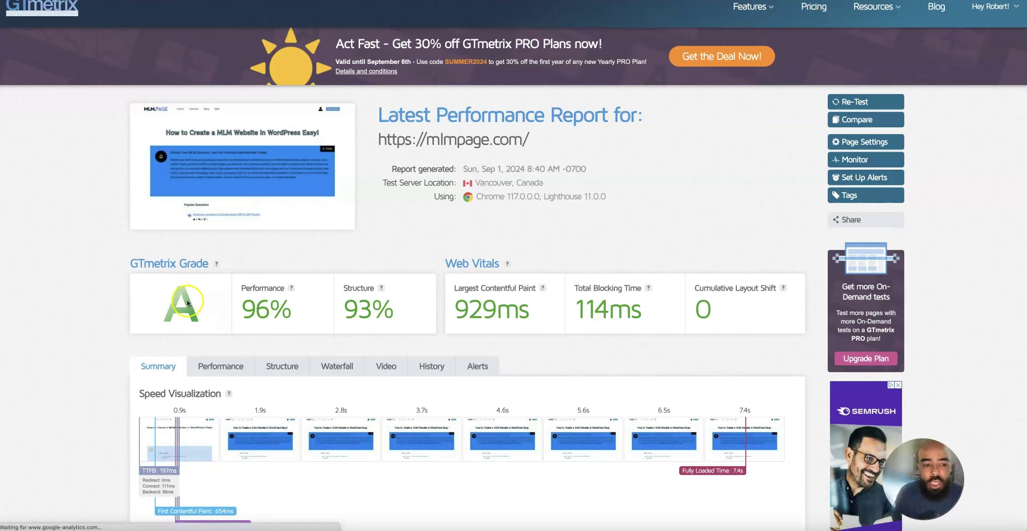
mouse_move(270, 315)
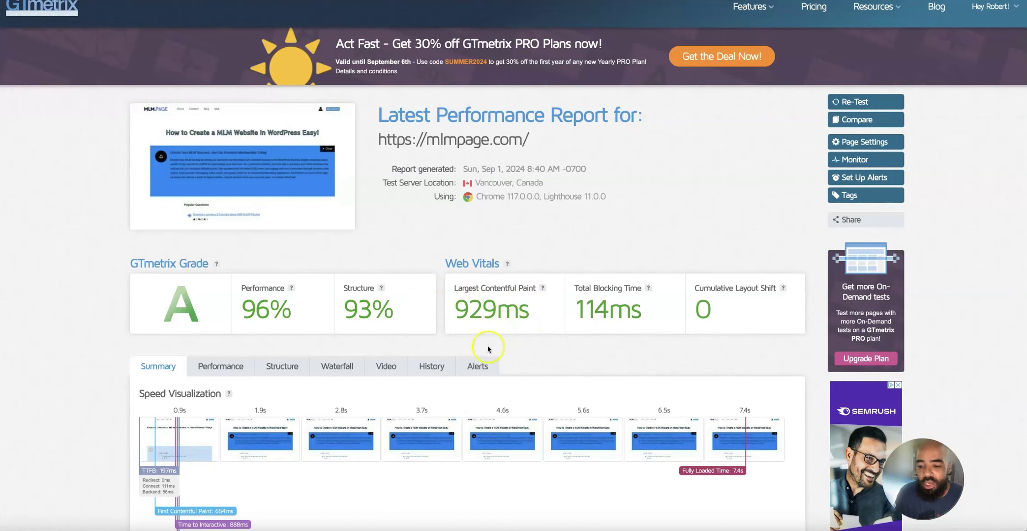
scroll(475, 342, "down", 1)
scroll(473, 348, "up", 1)
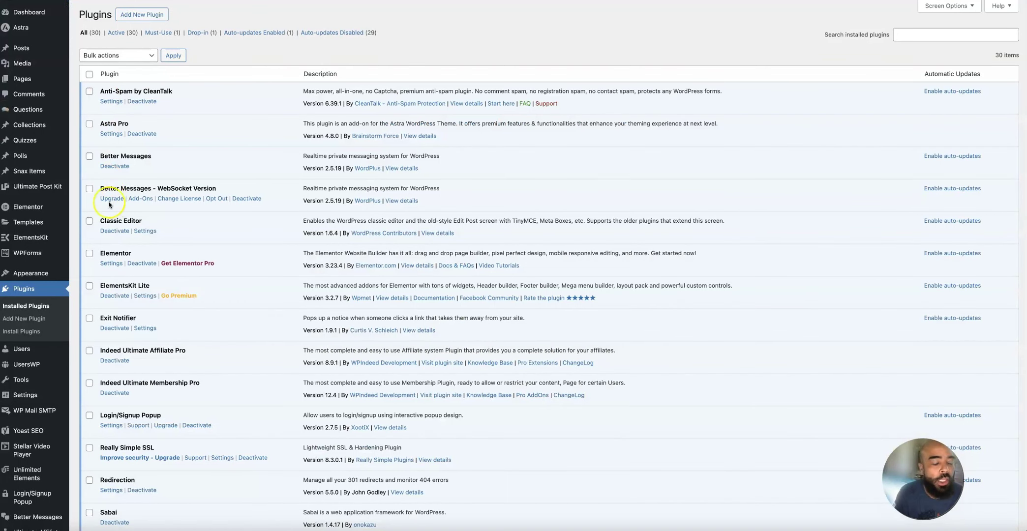
Switch from the WordPress plugins page to the live MLM PAGE home page and look through it
scroll(104, 256, "up", 1)
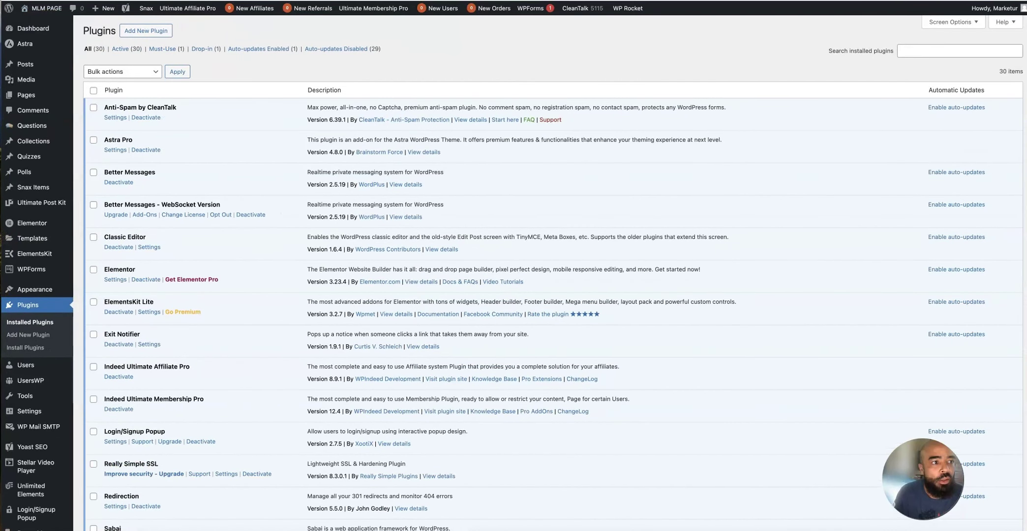
mouse_move(47, 12)
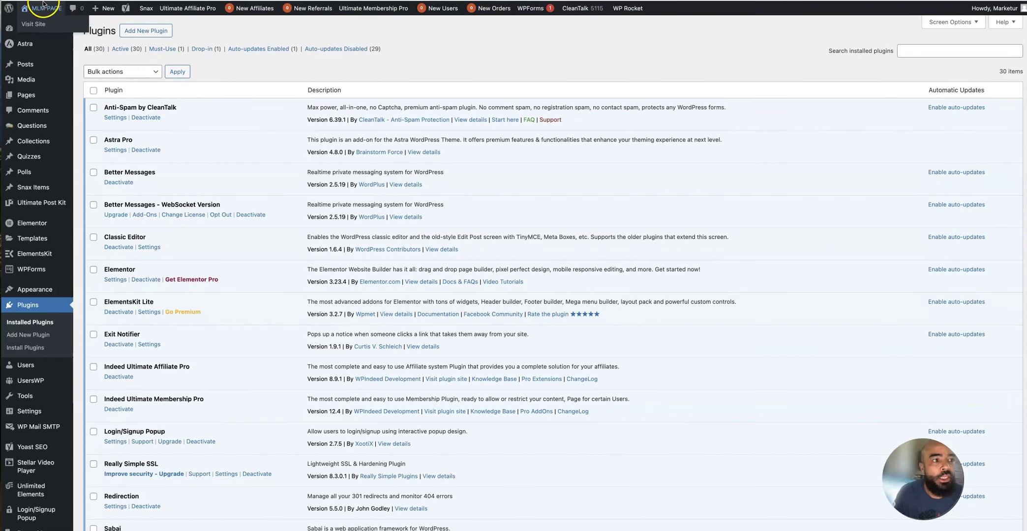
left_click(137, 1)
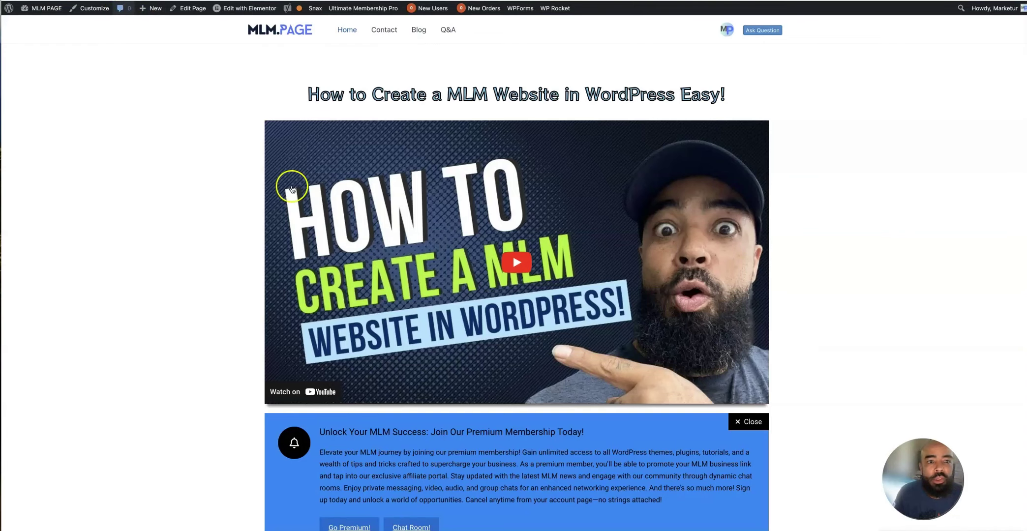
scroll(286, 211, "down", 3)
scroll(289, 216, "up", 3)
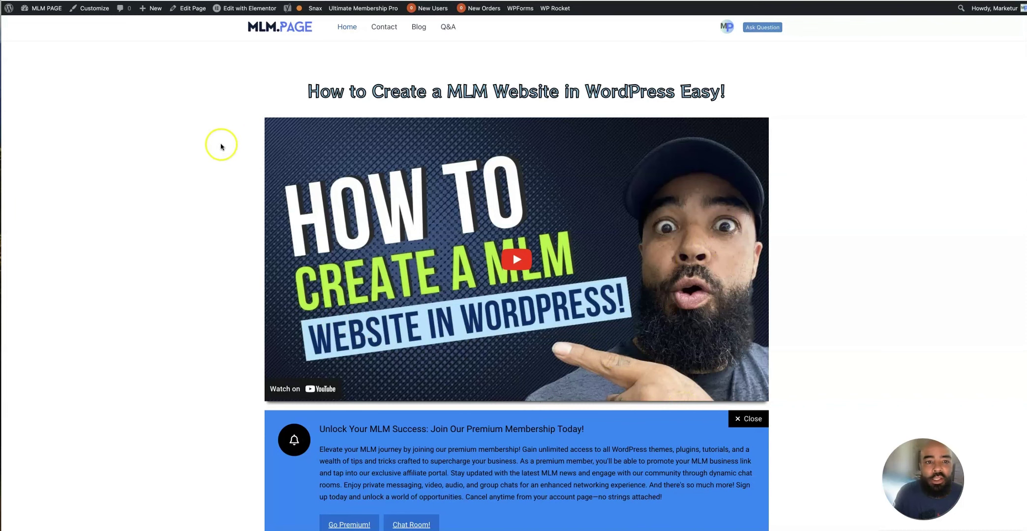
Return to the installed plugins list in WordPress and open the WP Rocket settings
left_click(153, 1)
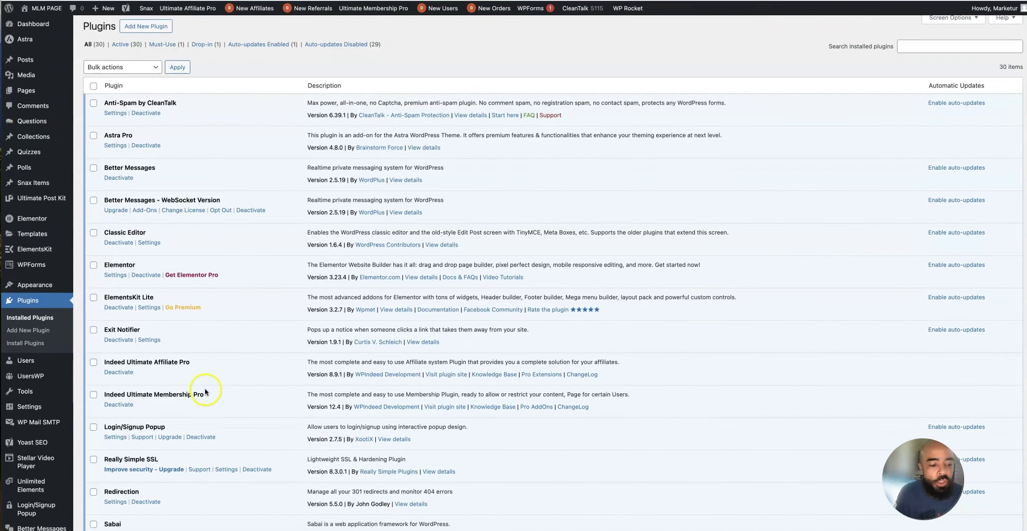
scroll(203, 392, "down", 6)
scroll(205, 392, "down", 5)
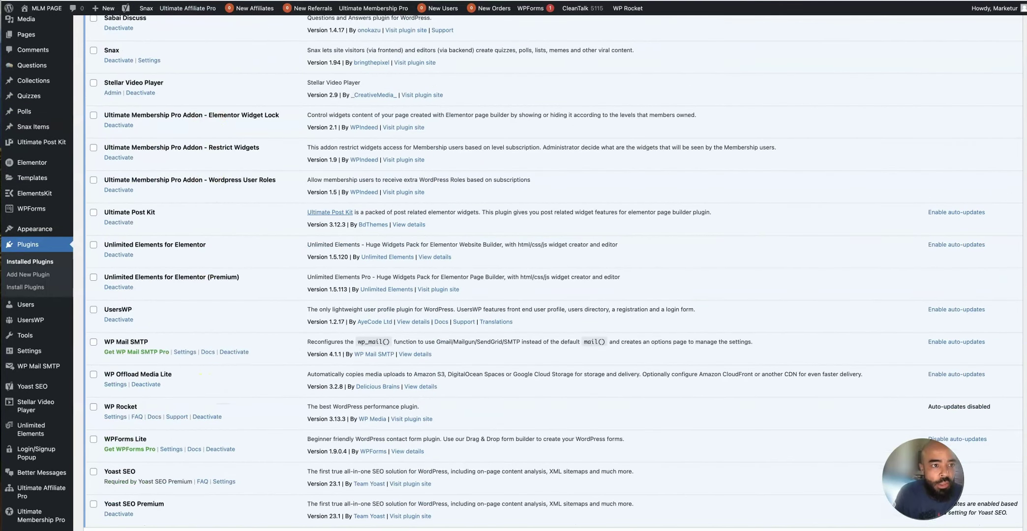
scroll(514, 266, "down", 1)
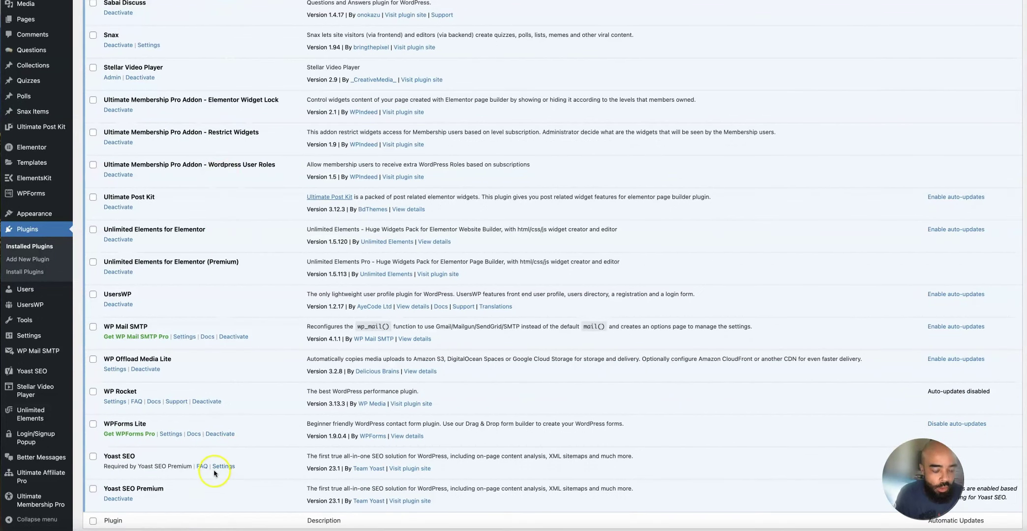
scroll(206, 462, "down", 2)
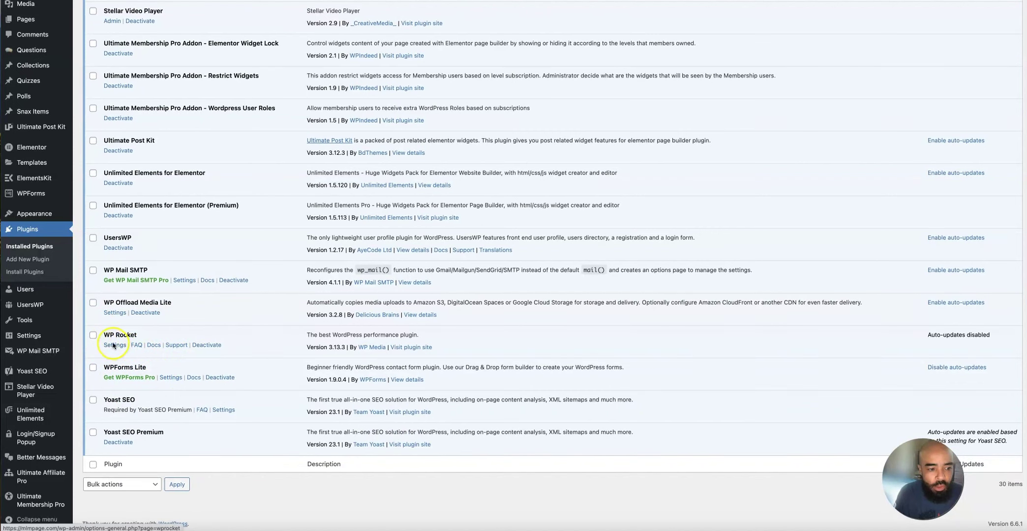
left_click(114, 346)
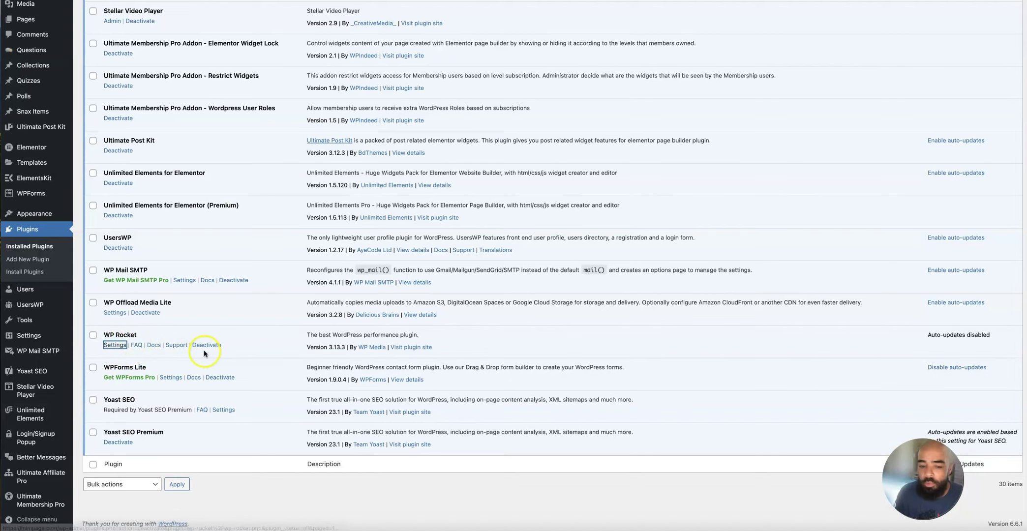
left_click(116, 345)
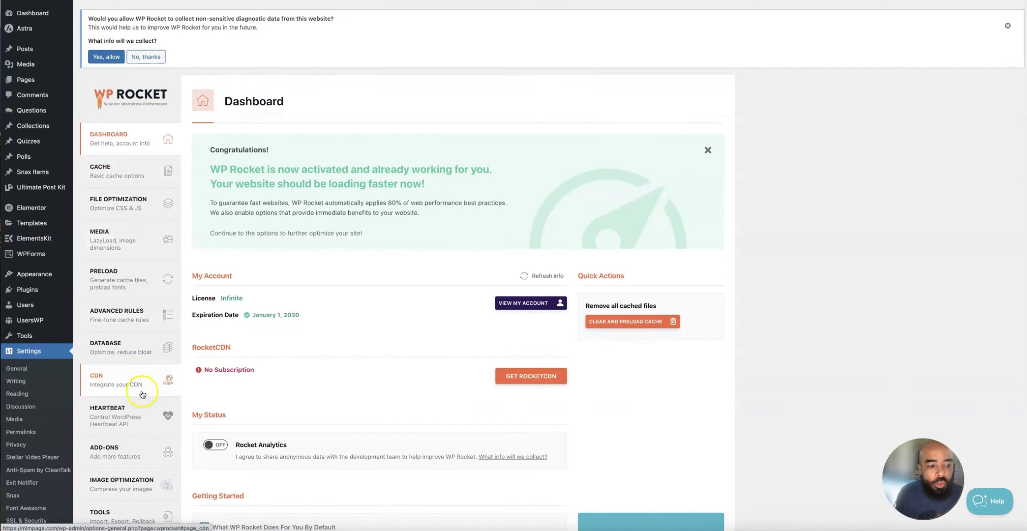
Review the WP Rocket dashboard and its settings sections, along with the GTmetrix report for mlmpage.com
scroll(143, 394, "down", 2)
scroll(140, 394, "down", 5)
scroll(143, 202, "up", 6)
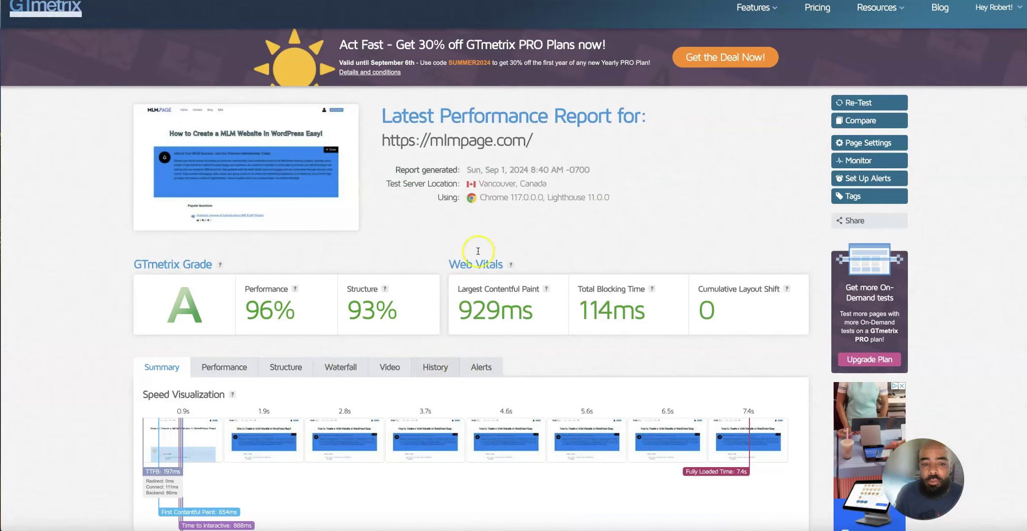
scroll(424, 55, "down", 1)
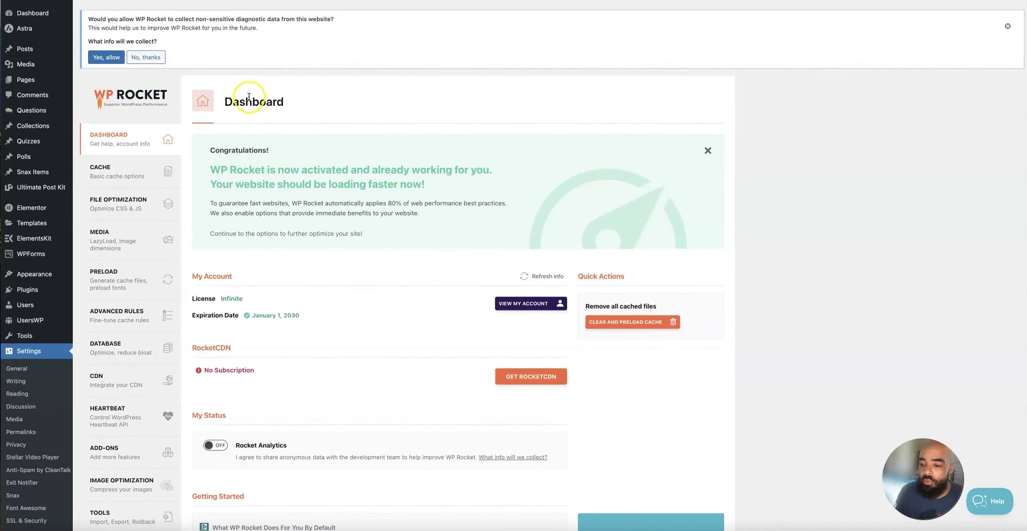
scroll(322, 147, "down", 1)
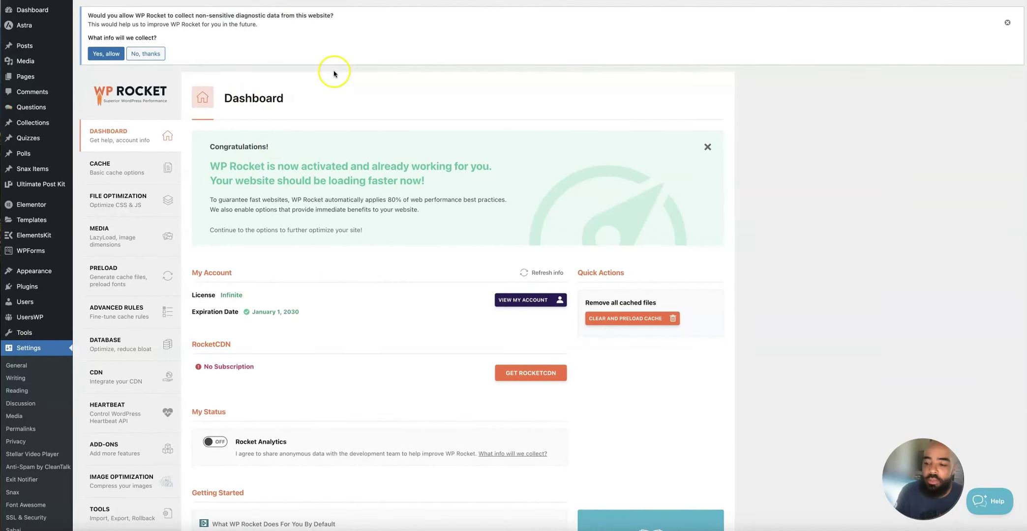
scroll(256, 77, "up", 1)
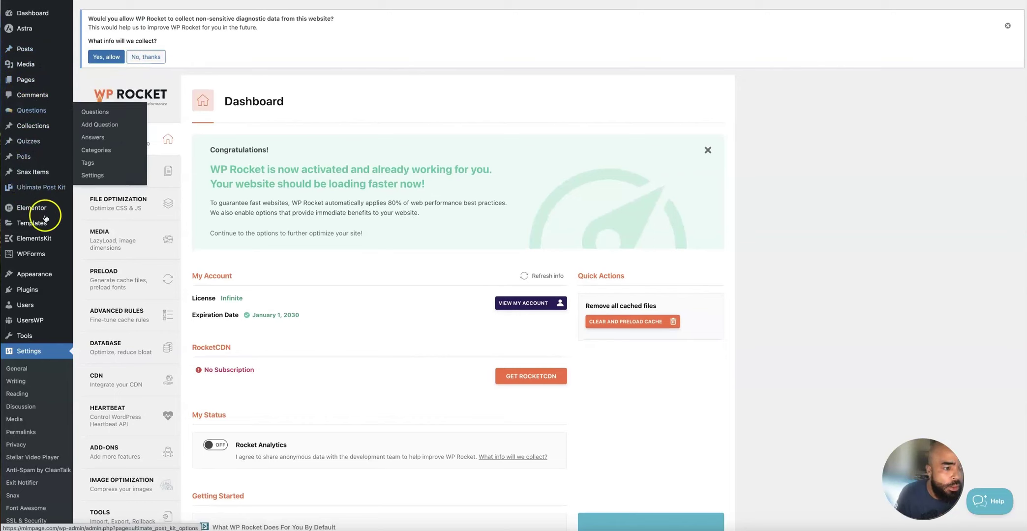
Open the installed plugins page and look through the full list of active plugins
left_click(30, 290)
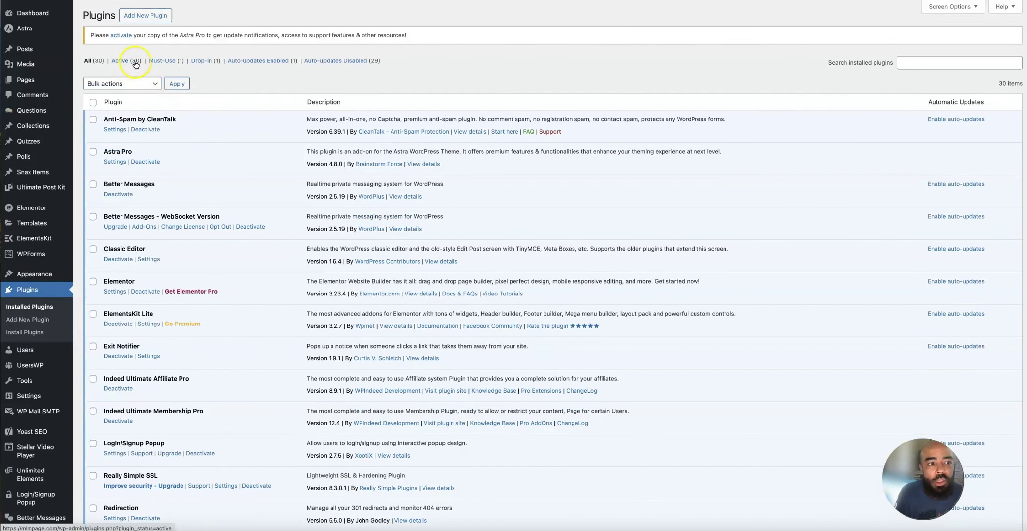
scroll(169, 288, "down", 10)
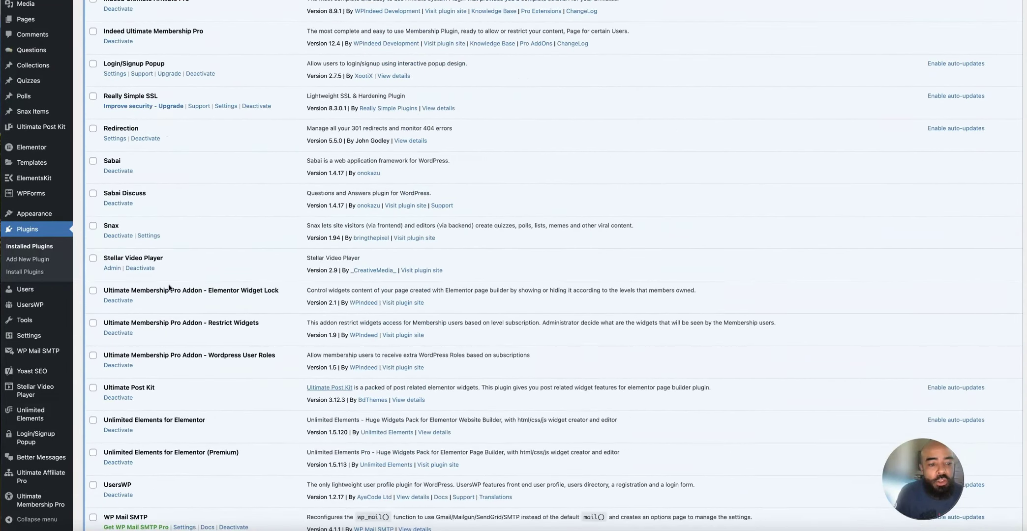
scroll(169, 288, "up", 15)
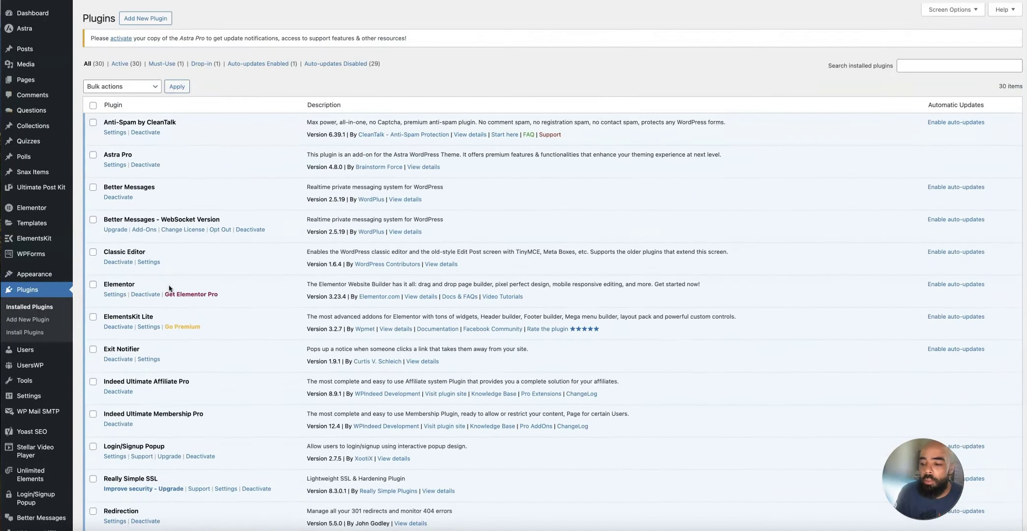